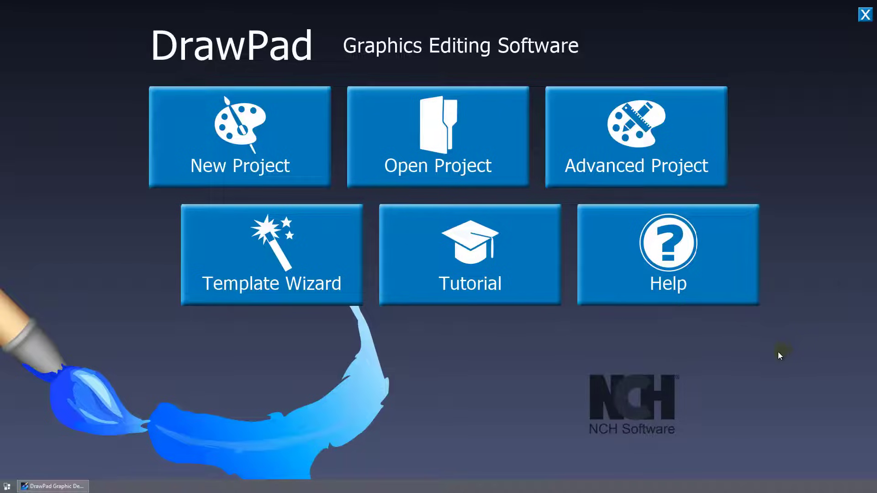
Create a Happy Birthday greeting card project from the template wizard.
{"action": "left_click", "coordinate": [298, 292]}
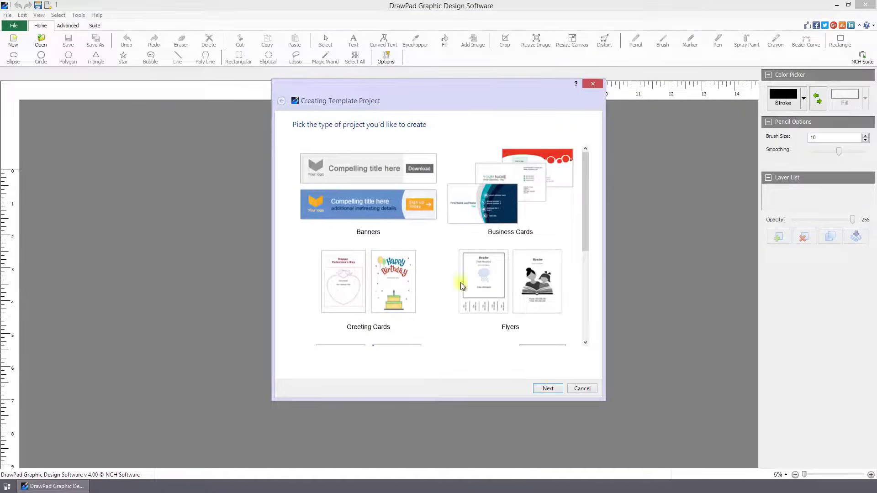
{"action": "scroll", "coordinate": [440, 273], "scroll_direction": "down", "scroll_amount": 3}
{"action": "scroll", "coordinate": [440, 273], "scroll_direction": "up", "scroll_amount": 3}
{"action": "left_click", "coordinate": [398, 273]}
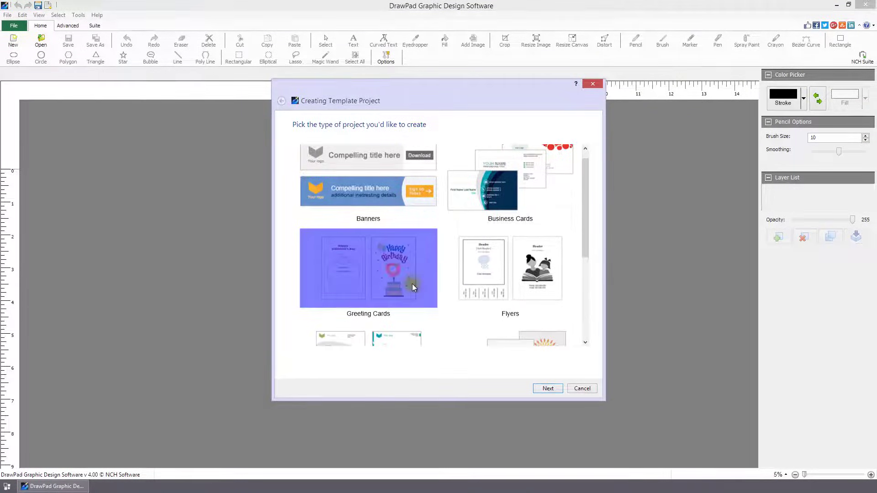
{"action": "scroll", "coordinate": [446, 288], "scroll_direction": "down", "scroll_amount": 5}
{"action": "left_click", "coordinate": [411, 262]}
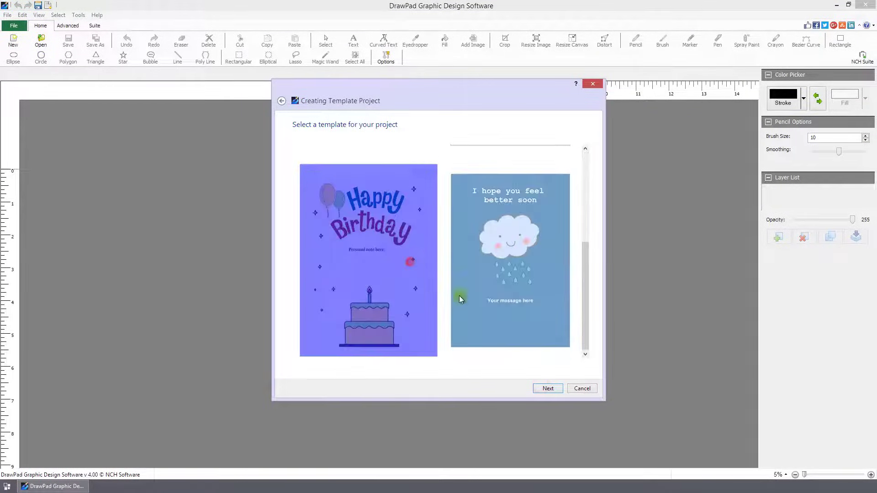
{"action": "left_click", "coordinate": [545, 390]}
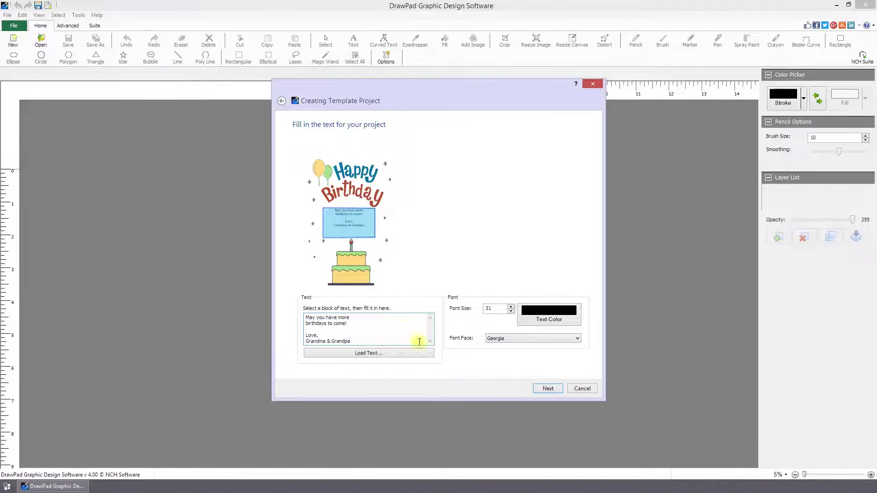
{"action": "left_click", "coordinate": [548, 389]}
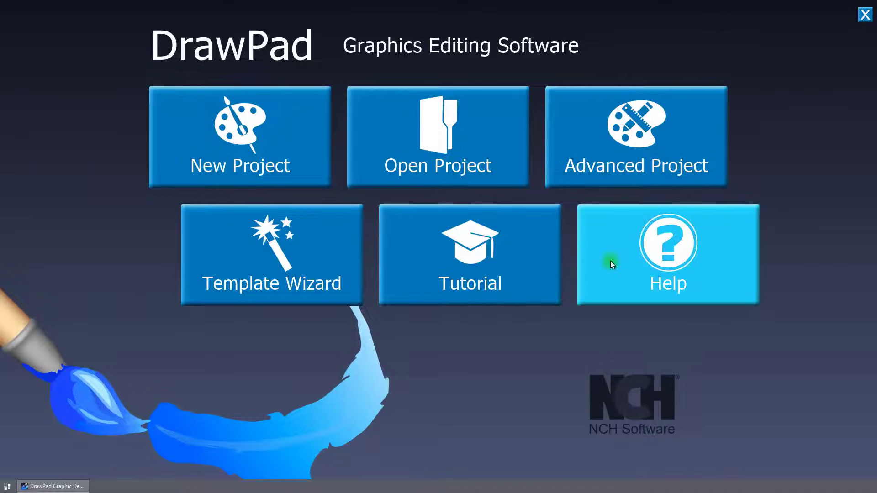
Create a blank image project with a custom width.
{"action": "left_click", "coordinate": [660, 174]}
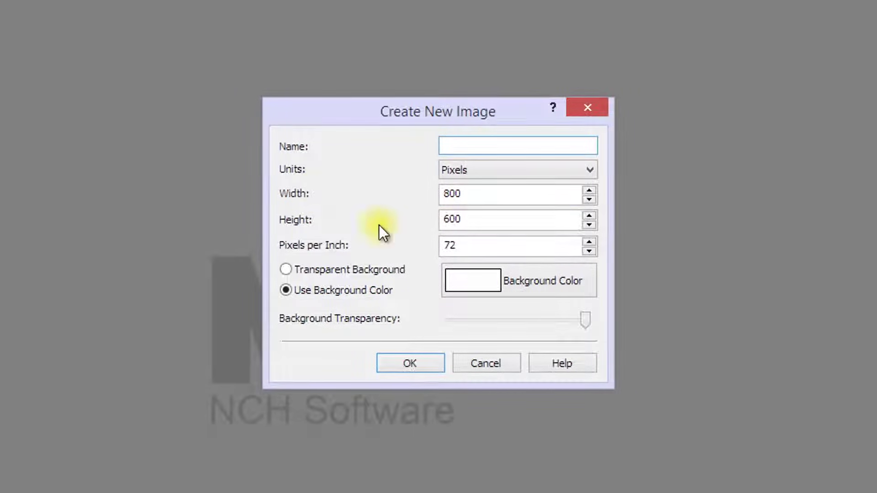
{"action": "key", "text": "Tab"}
{"action": "key", "text": "Tab"}
{"action": "type", "text": "1280"}
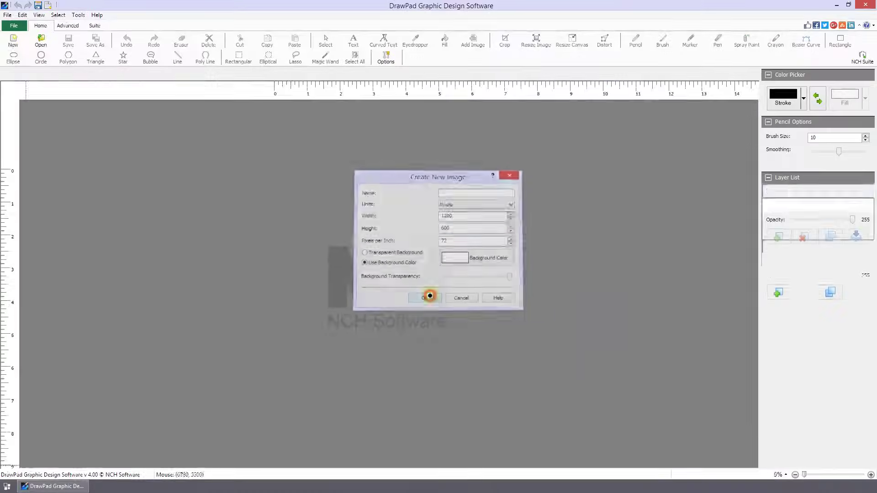
{"action": "left_click", "coordinate": [427, 295]}
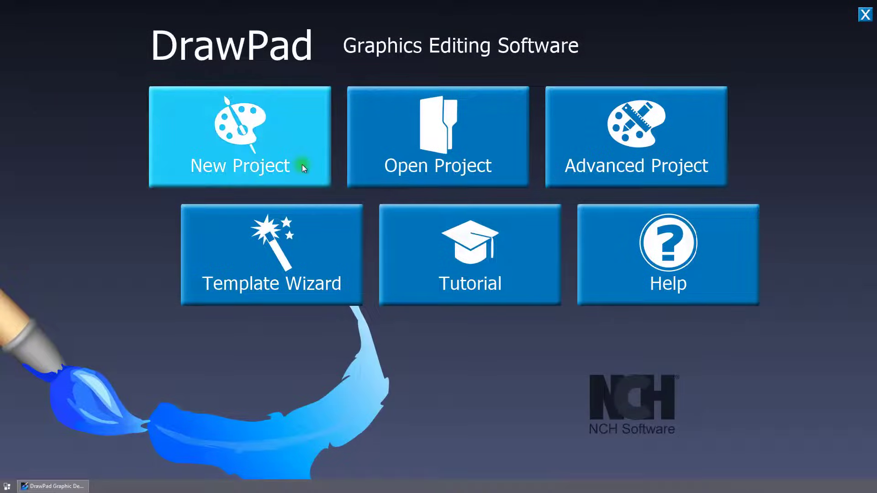
Start a blank Untitled drawing, then eyedrop a light stroke colour from the page.
{"action": "left_click", "coordinate": [302, 165]}
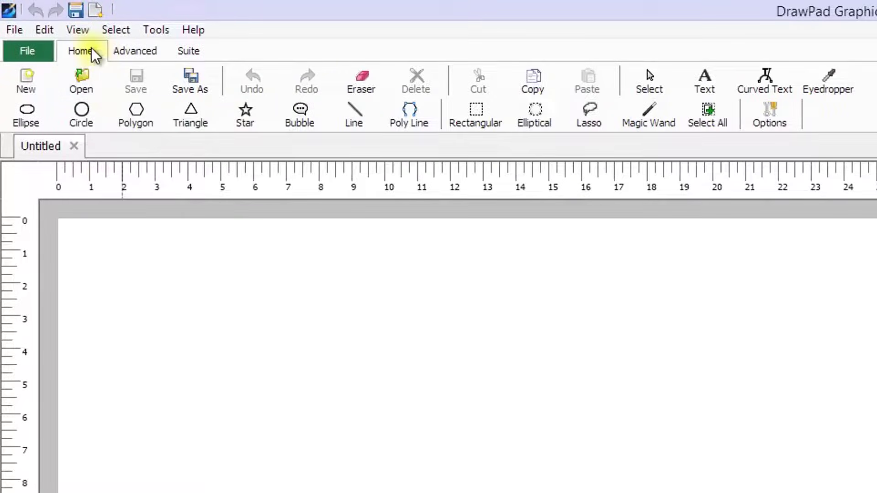
{"action": "left_click", "coordinate": [94, 55]}
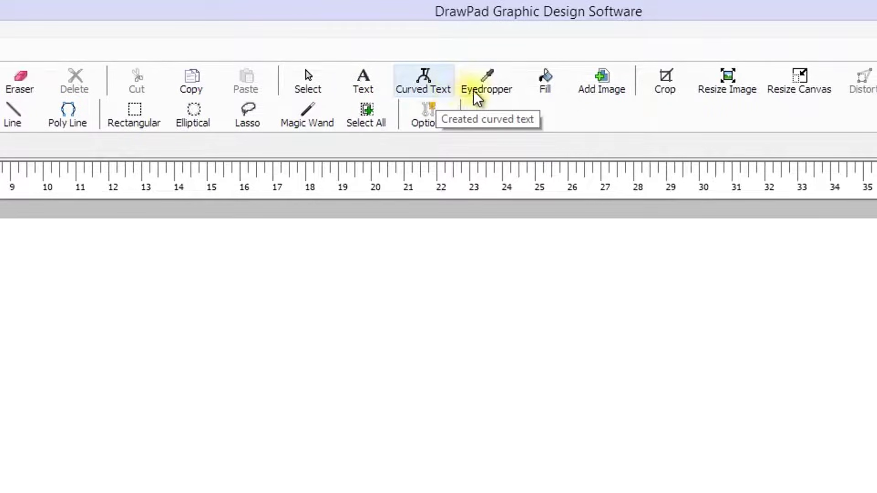
{"action": "left_click", "coordinate": [492, 95]}
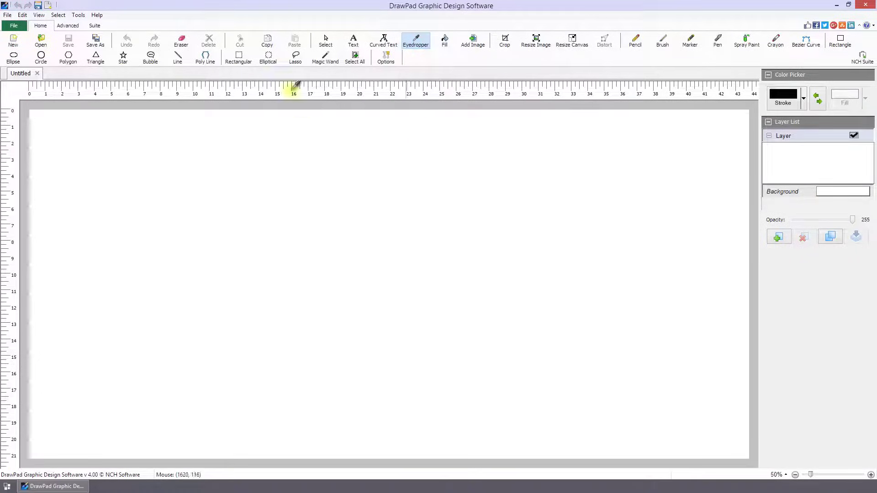
{"action": "left_click", "coordinate": [318, 9]}
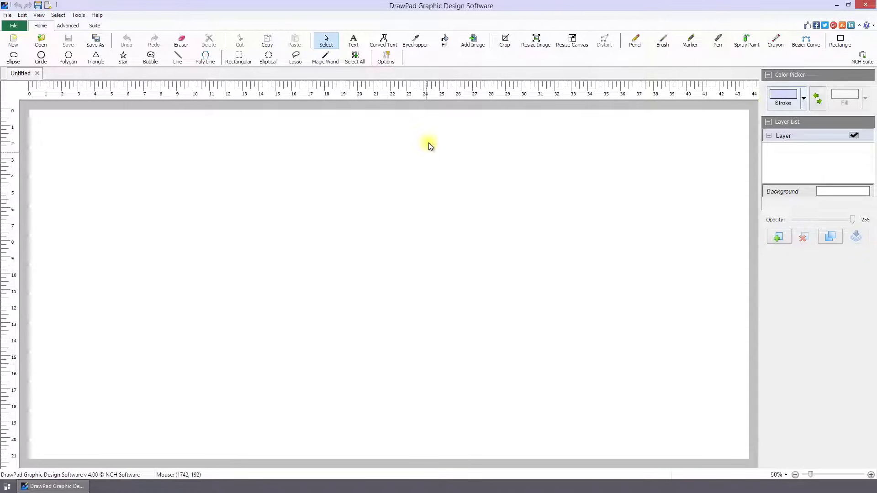
{"action": "left_click", "coordinate": [473, 41]}
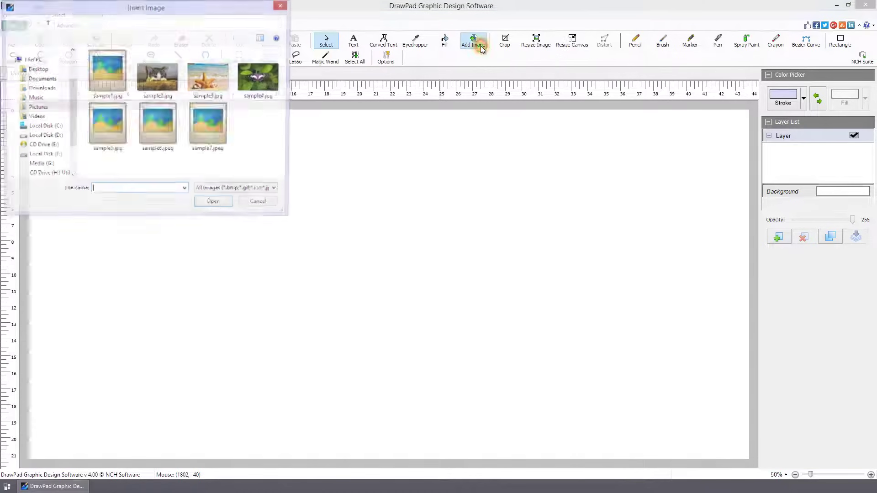
Insert the woman photo and resize it to a 2000-pixel width.
{"action": "double_click", "coordinate": [108, 130]}
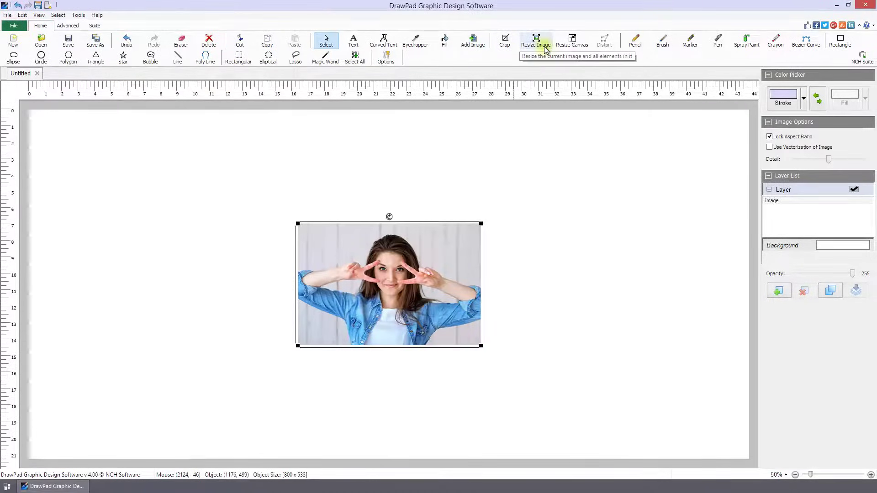
{"action": "left_click", "coordinate": [536, 39]}
{"action": "left_click_drag", "start_coordinate": [465, 216], "coordinate": [430, 220]}
{"action": "type", "text": "2000"}
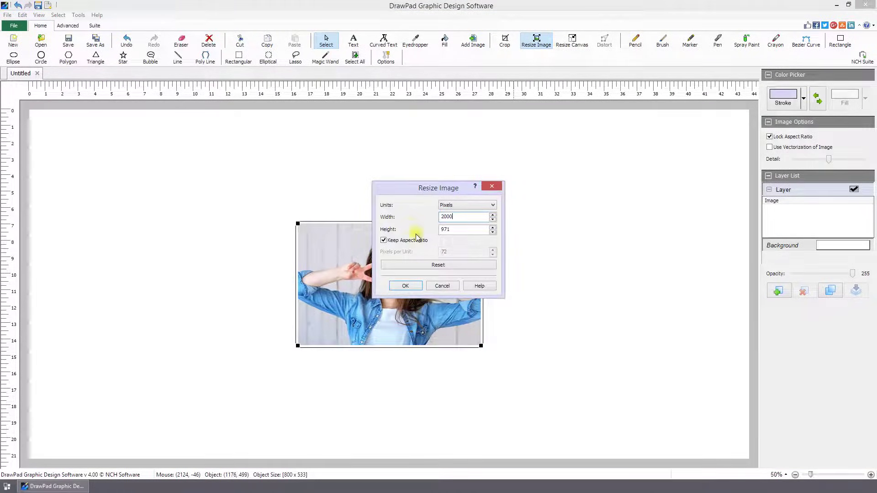
{"action": "left_click", "coordinate": [411, 286]}
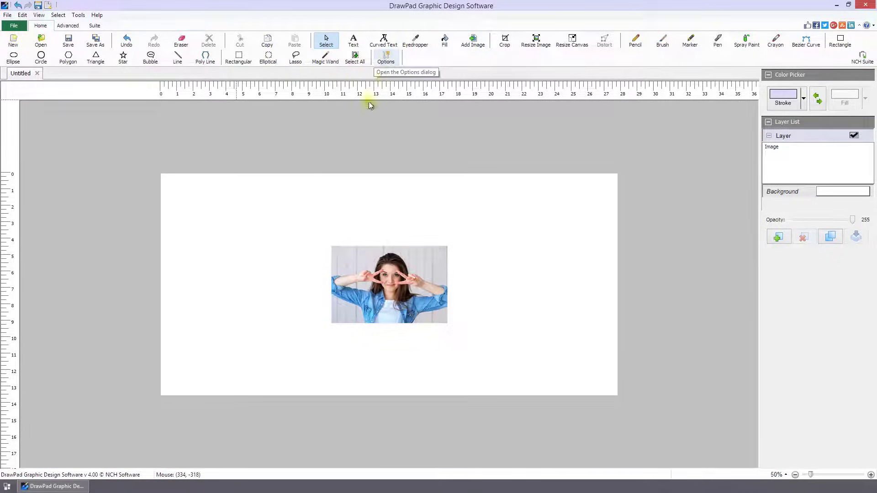
Insert the Plants > Flowers_blue clipart and drag it beside the woman photo.
{"action": "left_click", "coordinate": [71, 27]}
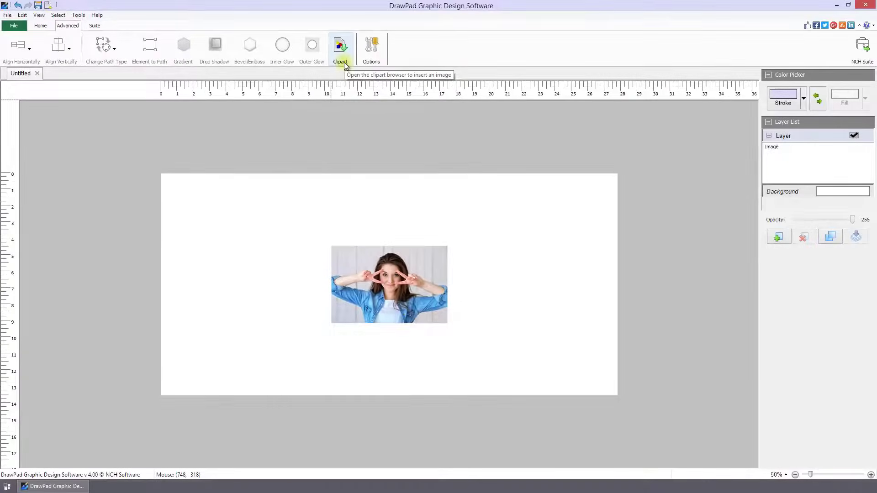
{"action": "left_click", "coordinate": [344, 62]}
{"action": "left_click", "coordinate": [112, 99]}
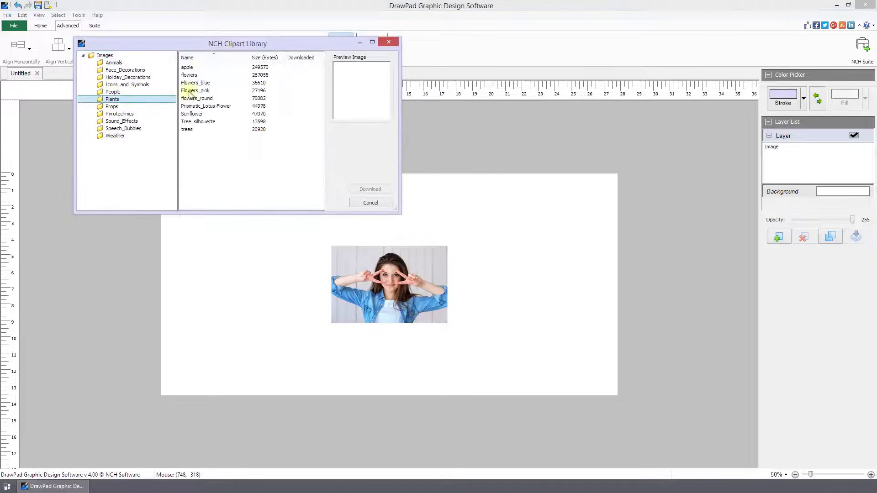
{"action": "left_click", "coordinate": [195, 83]}
{"action": "left_click", "coordinate": [371, 189]}
{"action": "left_click_drag", "start_coordinate": [188, 201], "coordinate": [304, 281]}
{"action": "left_click", "coordinate": [96, 26]}
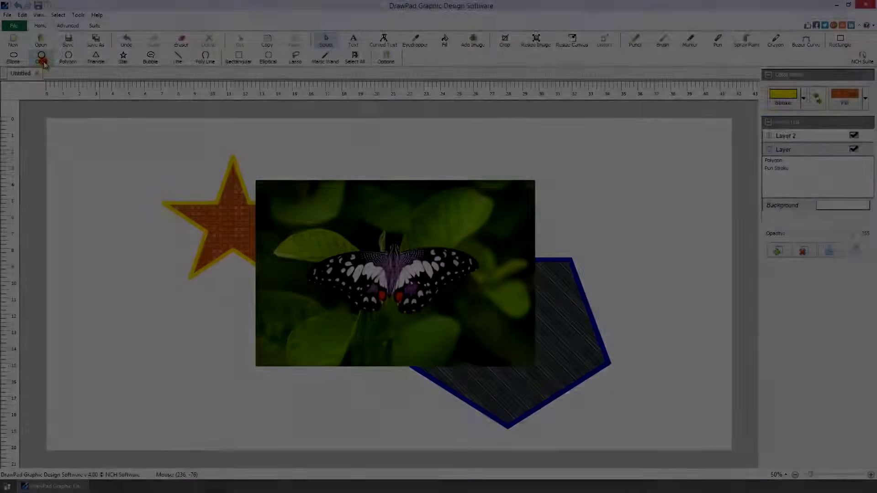
Select the Circle tool on the Home tab.
{"action": "left_click", "coordinate": [41, 58]}
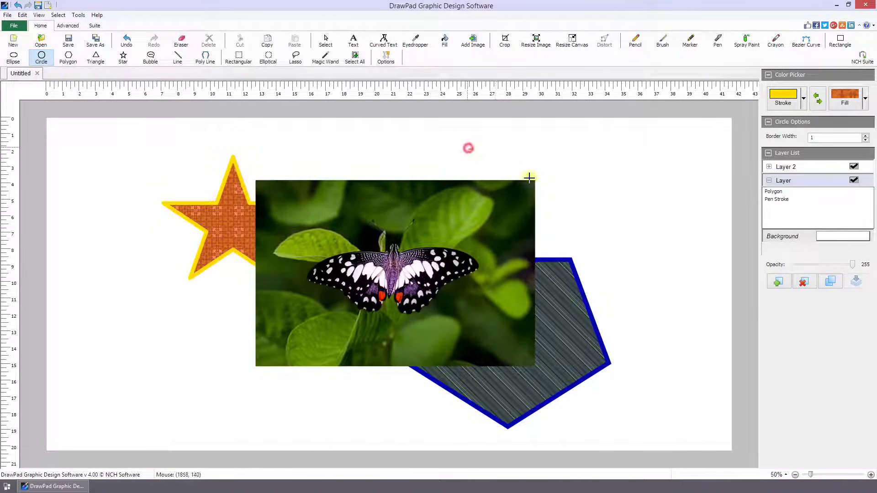
Draw an orange patterned circle at the photo's top right and rename its layer Objects.
{"action": "left_click_drag", "start_coordinate": [469, 149], "coordinate": [577, 257]}
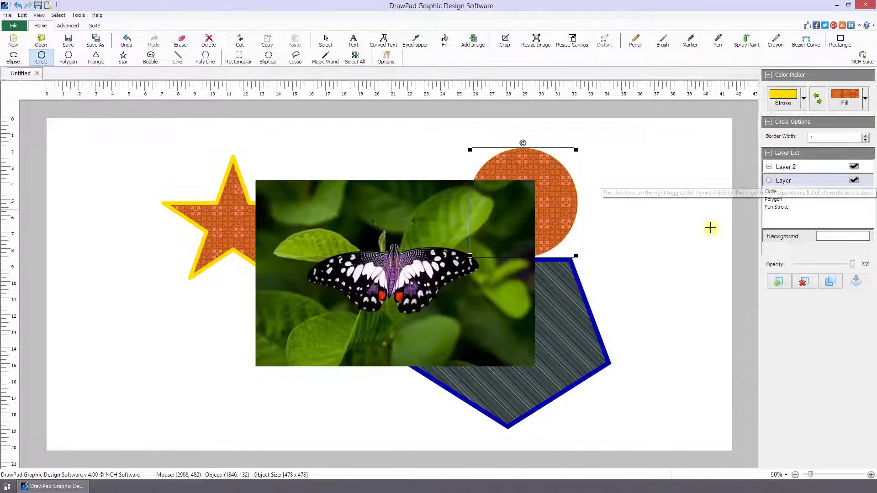
{"action": "double_click", "coordinate": [784, 181]}
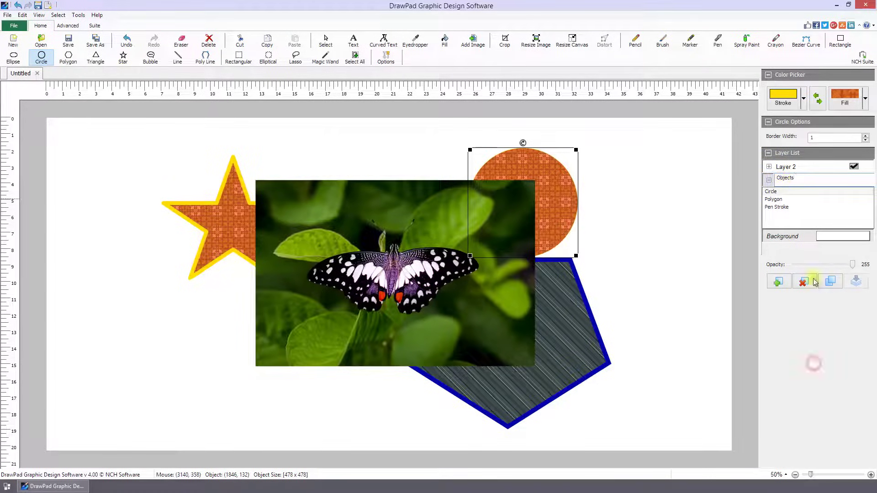
{"action": "left_click", "coordinate": [748, 165]}
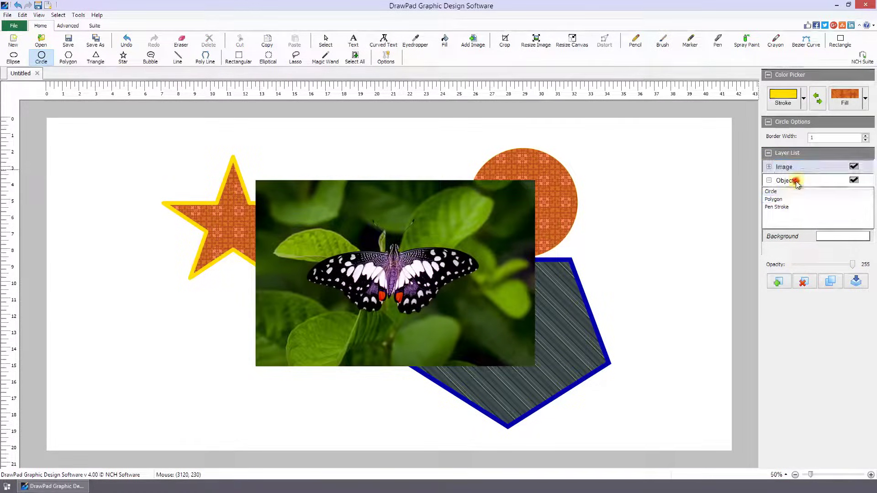
Place the Image layer below Objects and select the circle within Objects.
{"action": "left_click_drag", "start_coordinate": [790, 167], "coordinate": [791, 195]}
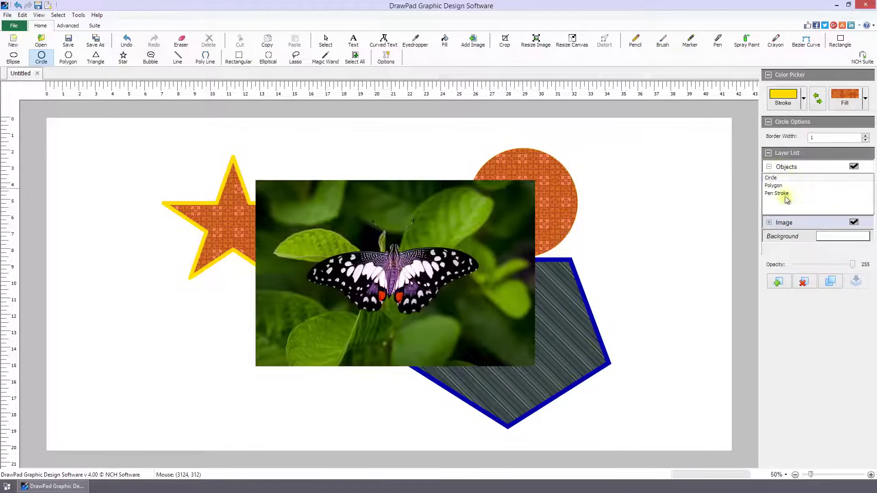
{"action": "left_click", "coordinate": [769, 167]}
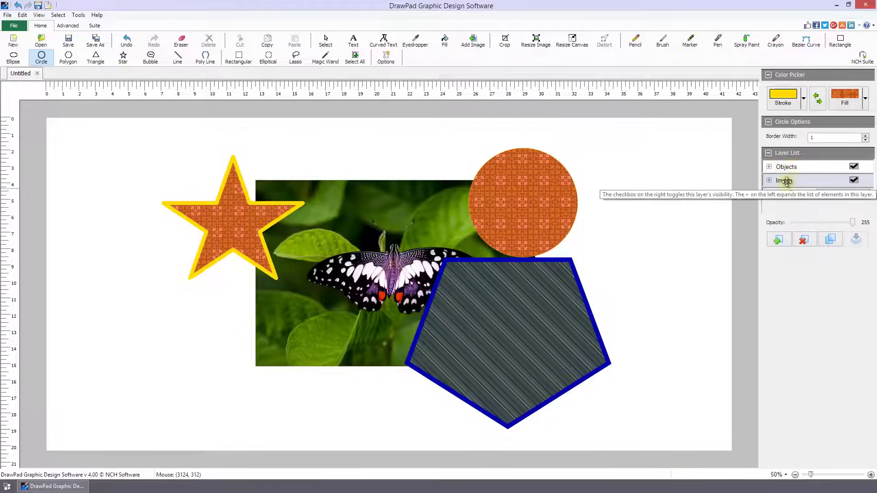
{"action": "left_click_drag", "start_coordinate": [797, 180], "coordinate": [789, 168]}
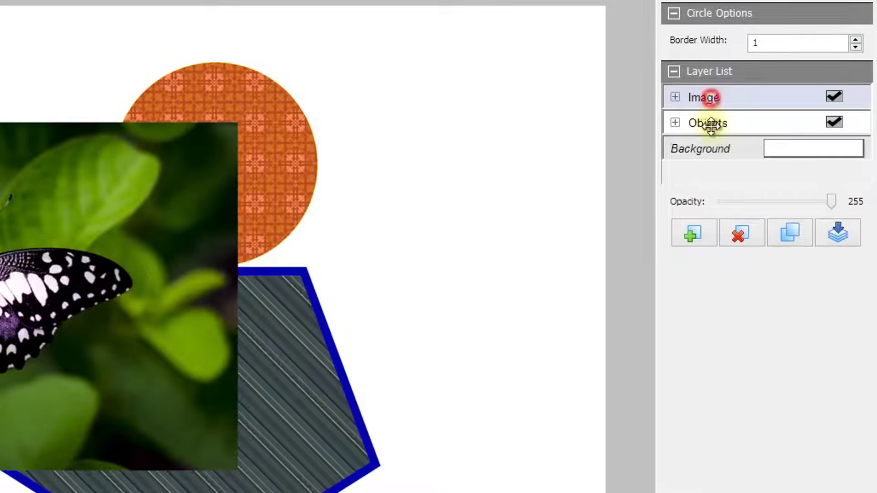
{"action": "left_click_drag", "start_coordinate": [752, 136], "coordinate": [752, 156]}
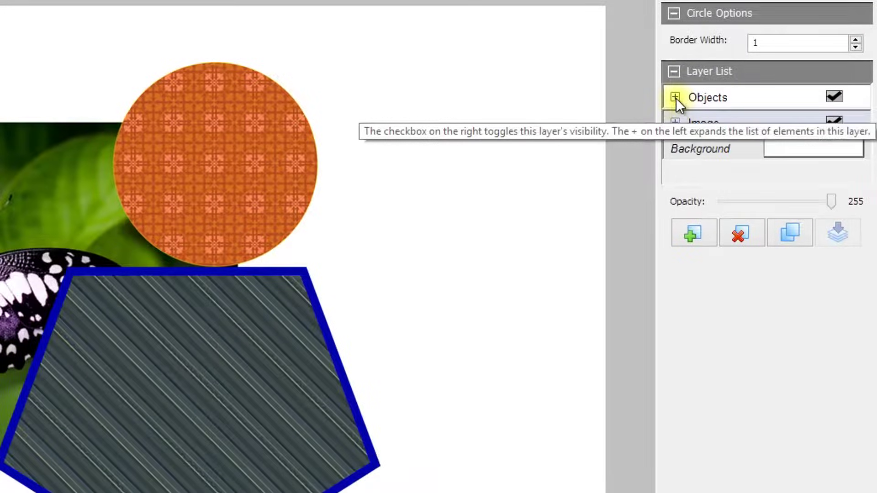
{"action": "left_click", "coordinate": [675, 97]}
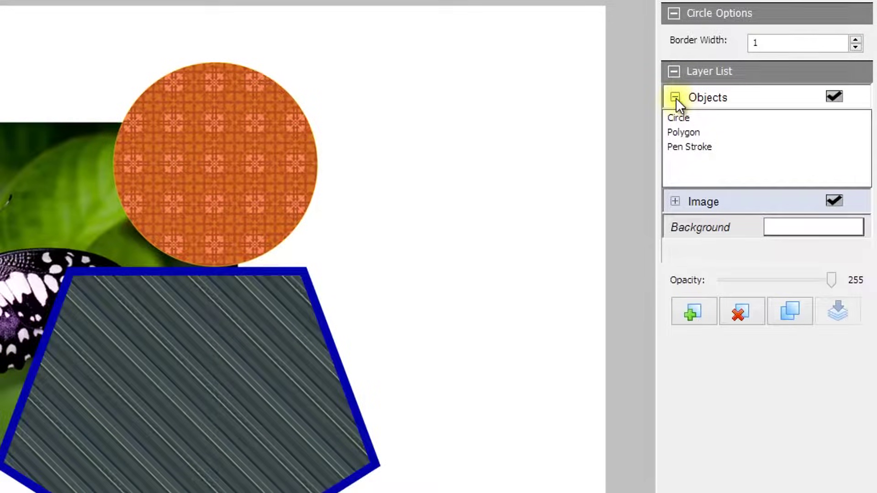
{"action": "left_click", "coordinate": [688, 114]}
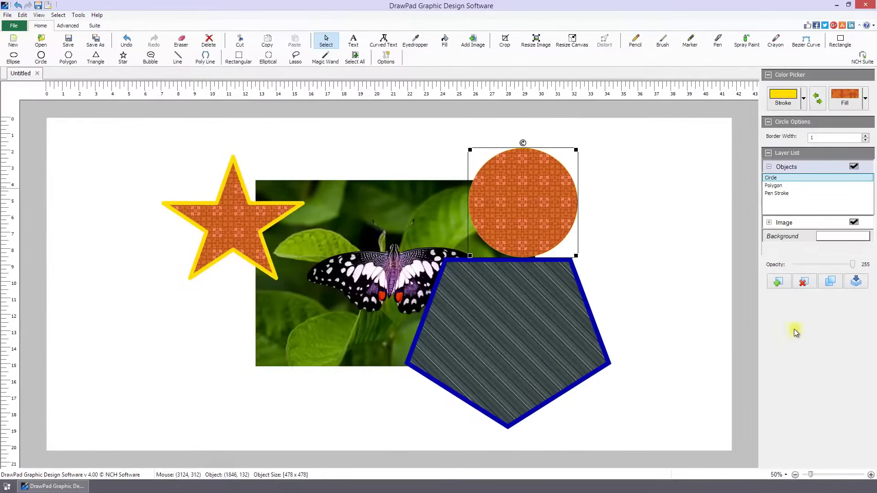
{"action": "left_click", "coordinate": [787, 186]}
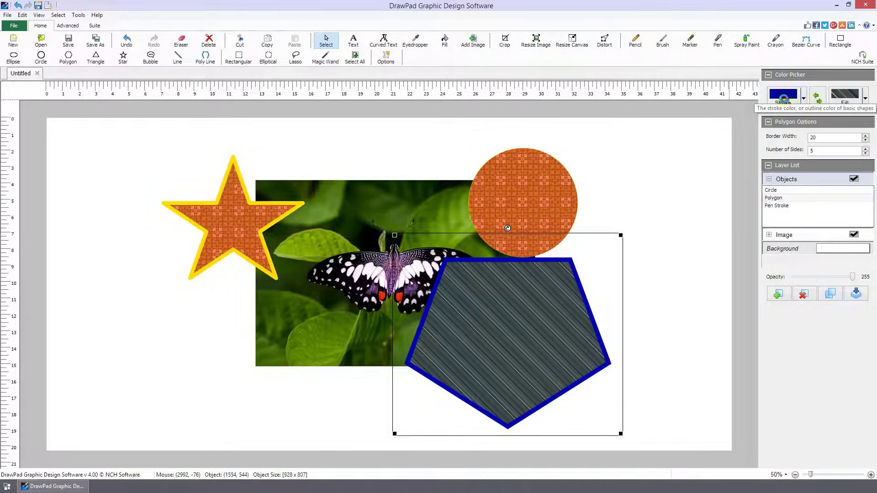
{"action": "left_click", "coordinate": [784, 98]}
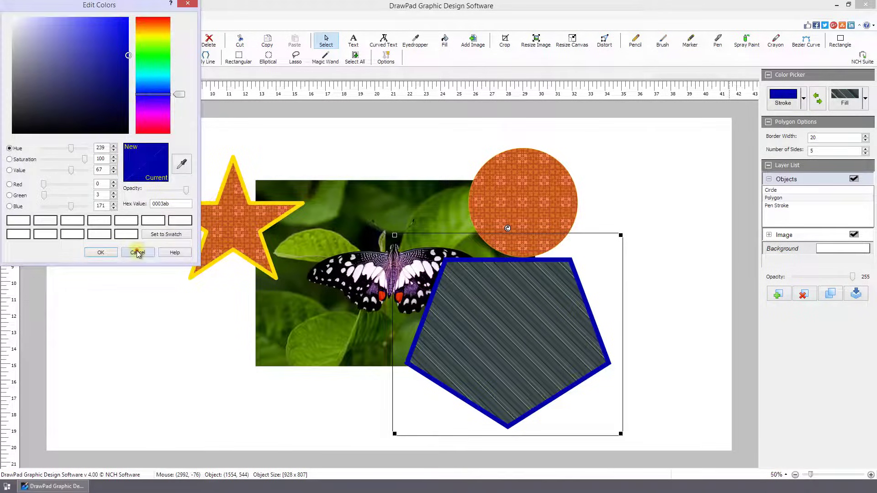
{"action": "left_click", "coordinate": [135, 252]}
{"action": "left_click", "coordinate": [867, 100]}
{"action": "left_click", "coordinate": [867, 100]}
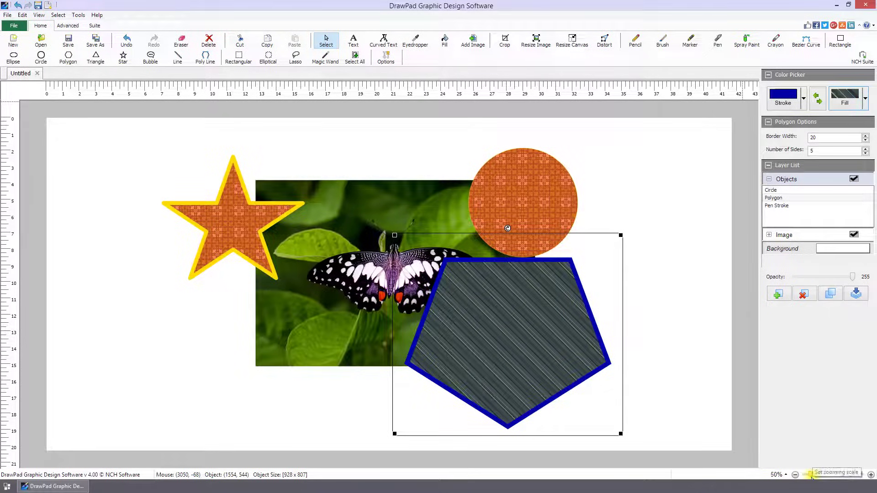
Drag the status-bar zoom slider right to enlarge the star, circle, pentagon and photo.
{"action": "mouse_move", "coordinate": [812, 474]}
{"action": "left_mouse_down"}
{"action": "mouse_move", "coordinate": [825, 474]}
{"action": "mouse_move", "coordinate": [813, 467]}
{"action": "left_mouse_up"}
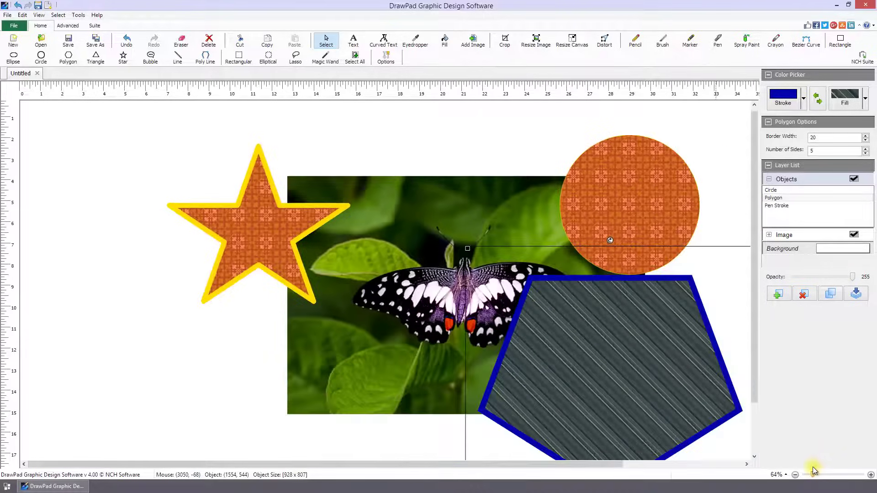